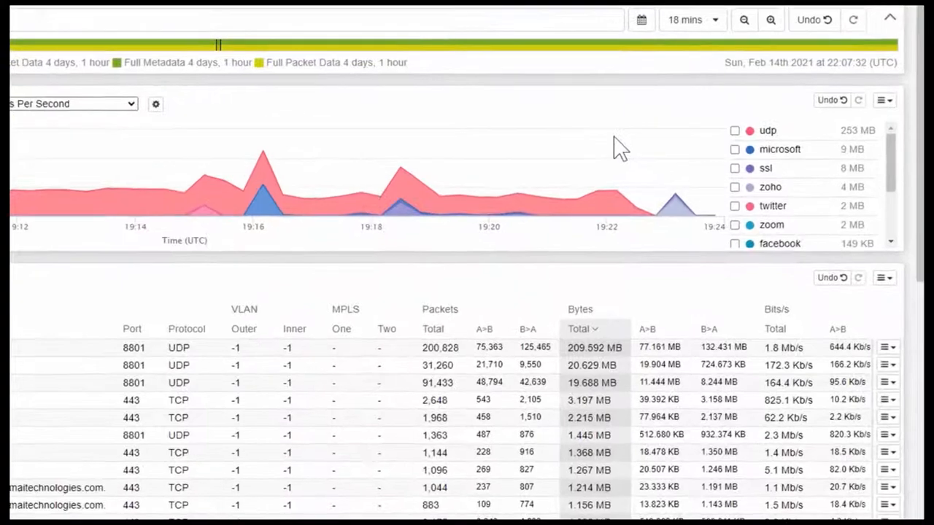
Select the zoom application in the traffic breakdown and filter the investigation to it.
{"action": "left_click", "coordinate": [743, 224]}
{"action": "left_click", "coordinate": [897, 95]}
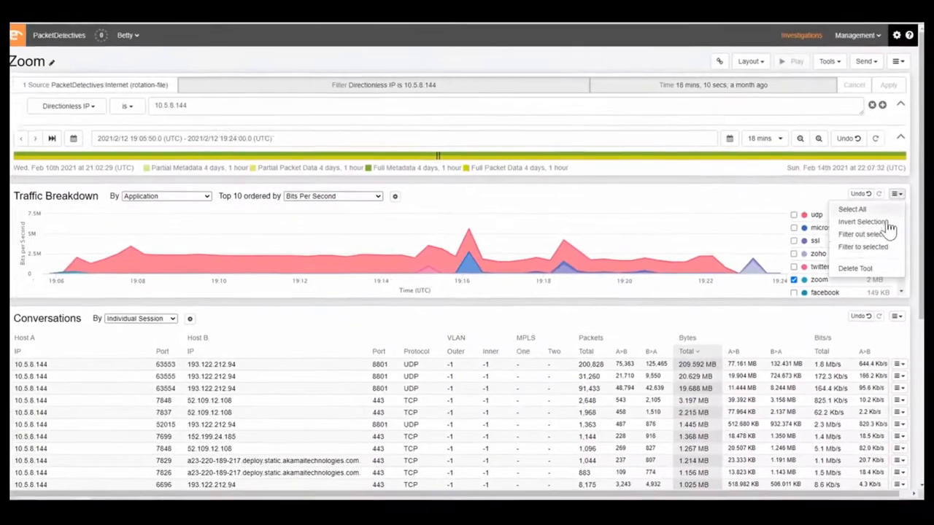
{"action": "left_click", "coordinate": [863, 246]}
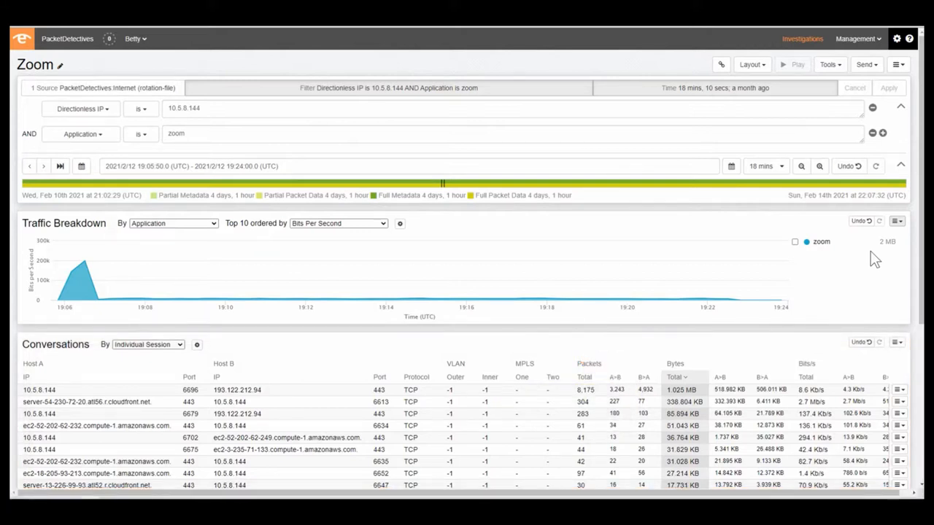
Replace the zoom application filter with Application is udp, keeping the IP filter on 10.5.8.144, and apply it.
{"action": "left_click", "coordinate": [872, 133]}
{"action": "left_click", "coordinate": [883, 108]}
{"action": "left_click", "coordinate": [106, 138]}
{"action": "left_click", "coordinate": [87, 151]}
{"action": "type", "text": "udp"}
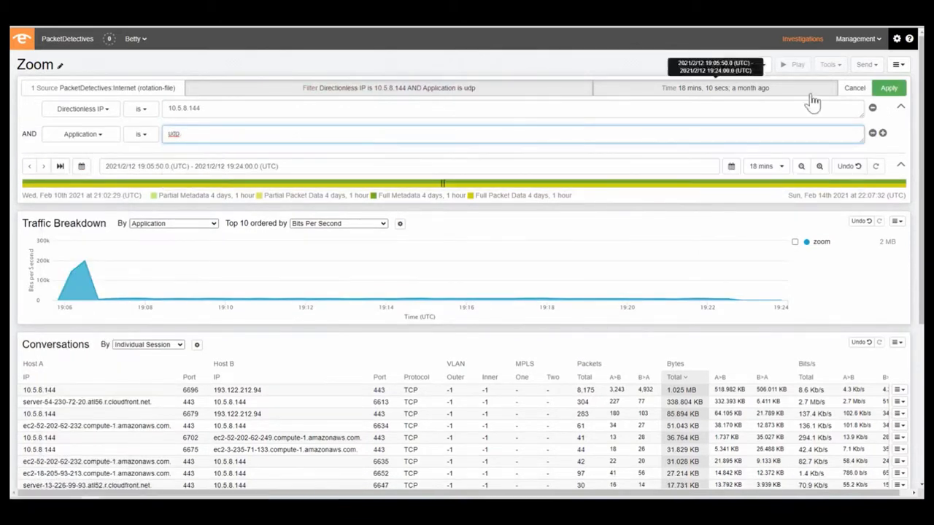
{"action": "left_click", "coordinate": [888, 88]}
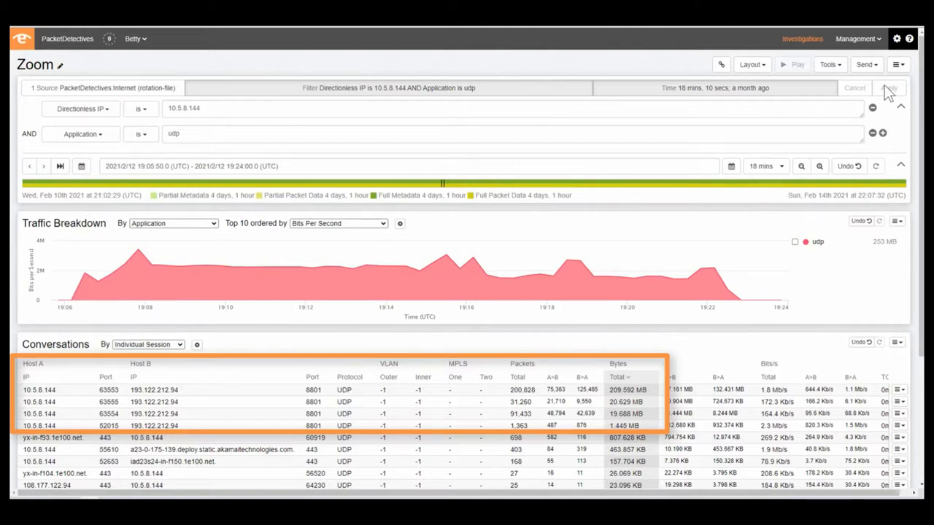
Break the traffic down by Source Port and hide the UDP/63555, UDP/63553 and UDP/8801 series to isolate UDP/63554.
{"action": "left_click", "coordinate": [173, 223]}
{"action": "left_click", "coordinate": [206, 301]}
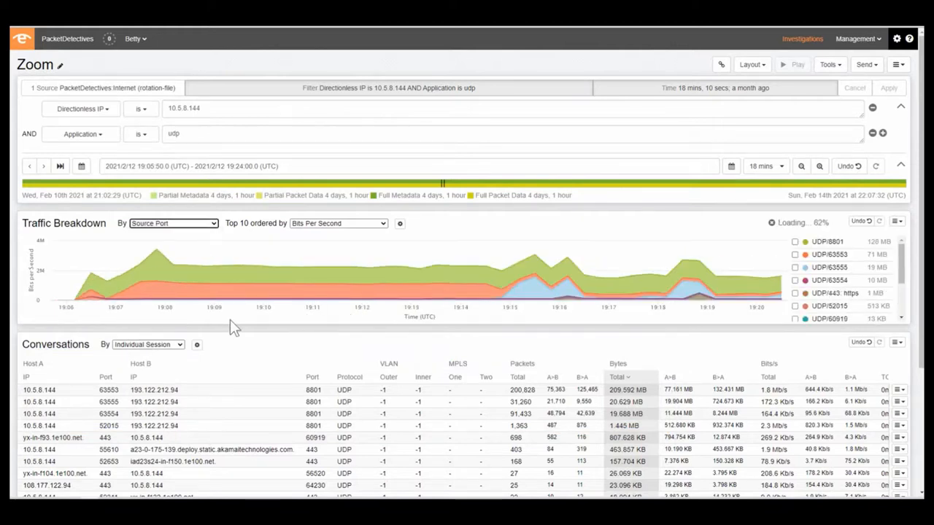
{"action": "left_click", "coordinate": [807, 268]}
{"action": "left_click", "coordinate": [807, 256]}
{"action": "left_click", "coordinate": [808, 243]}
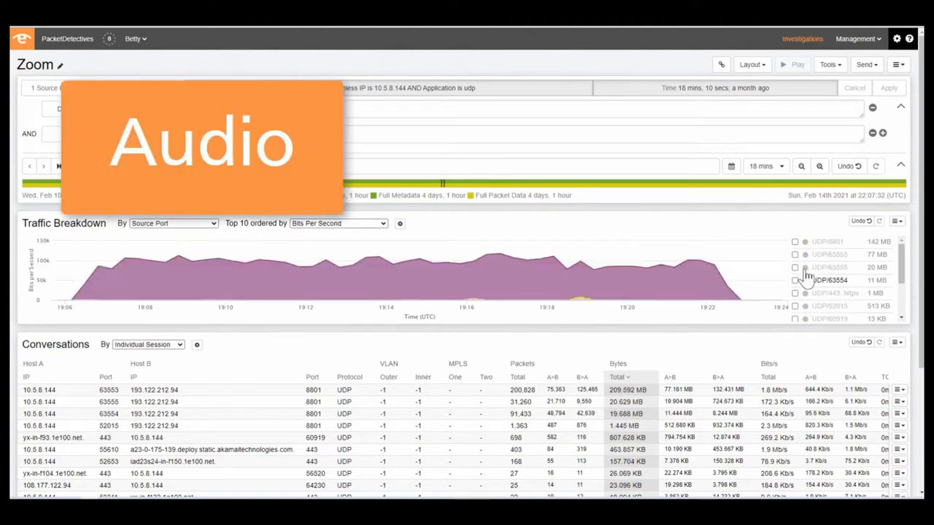
Chart UDP/63553 alone in place of UDP/63554, followed by UDP/63555, and undo the last time-range change.
{"action": "left_click", "coordinate": [808, 280]}
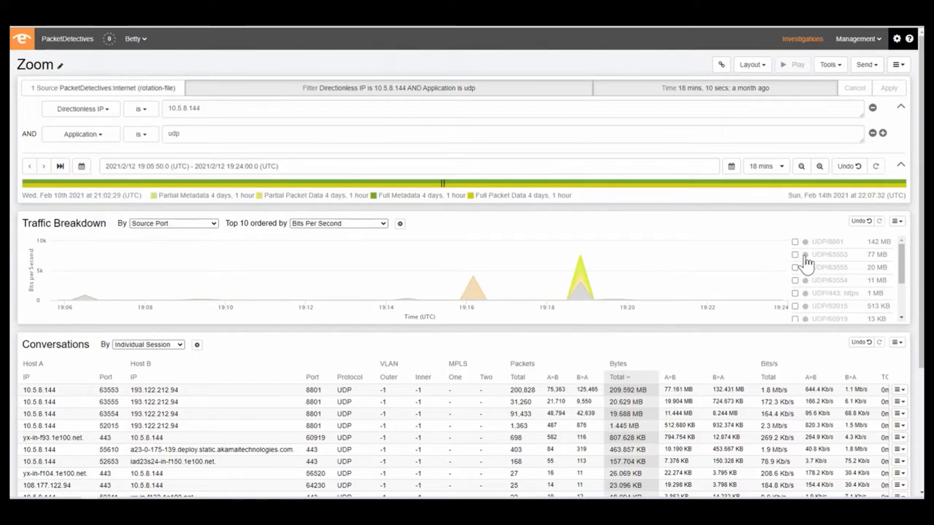
{"action": "left_click", "coordinate": [807, 256]}
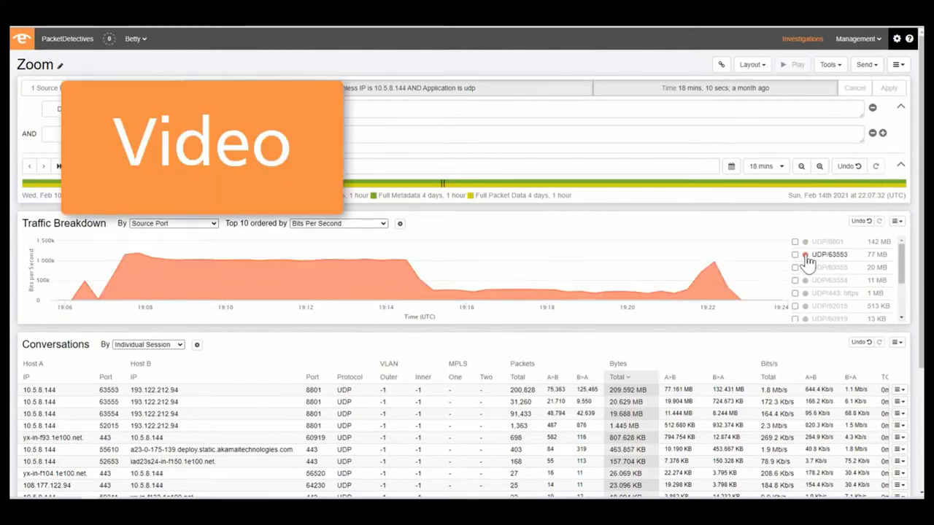
{"action": "left_click", "coordinate": [806, 256]}
{"action": "left_click", "coordinate": [806, 269]}
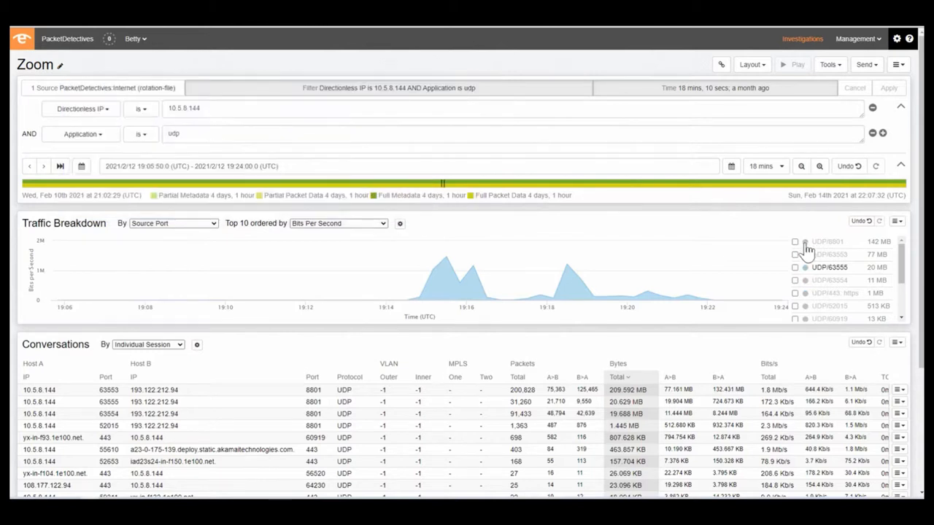
{"action": "left_click", "coordinate": [862, 221]}
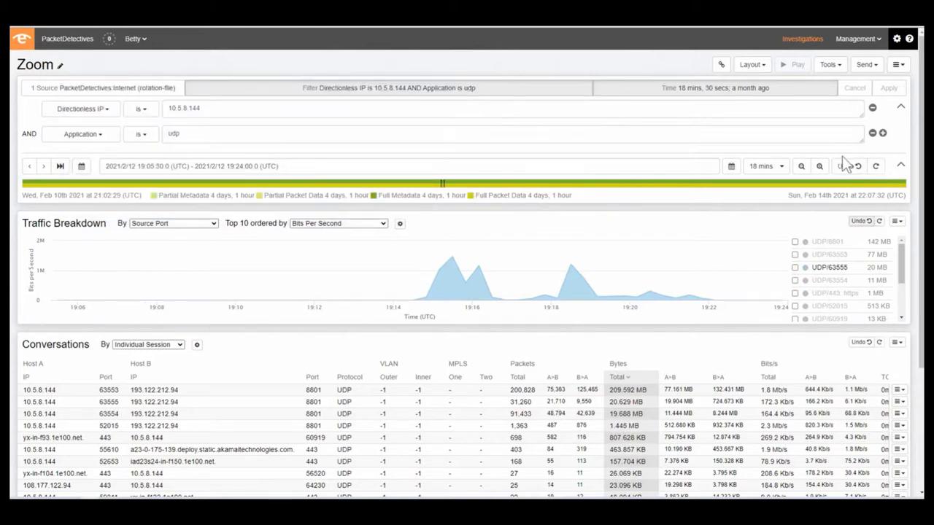
Set the Application filter to zoom and apply it.
{"action": "double_click", "coordinate": [216, 132]}
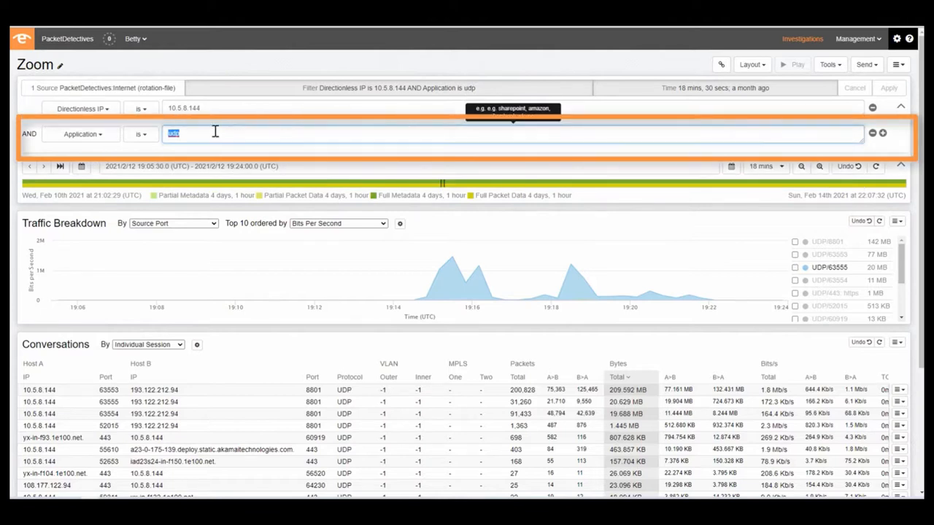
{"action": "type", "text": "zoom"}
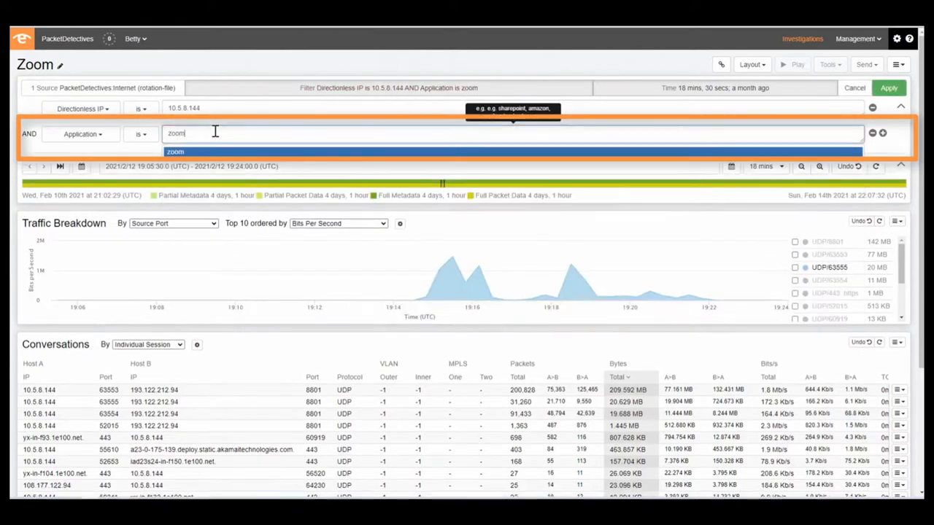
{"action": "key", "text": "Return"}
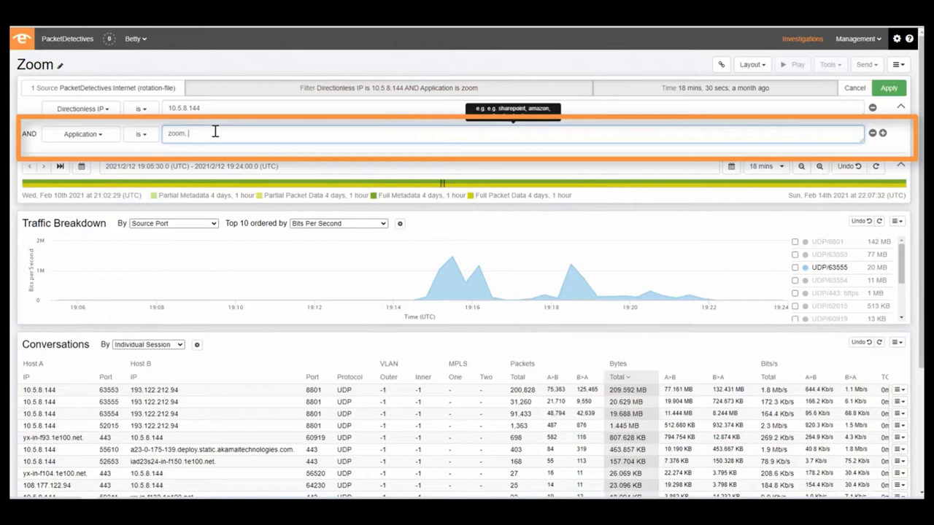
{"action": "left_click", "coordinate": [889, 89]}
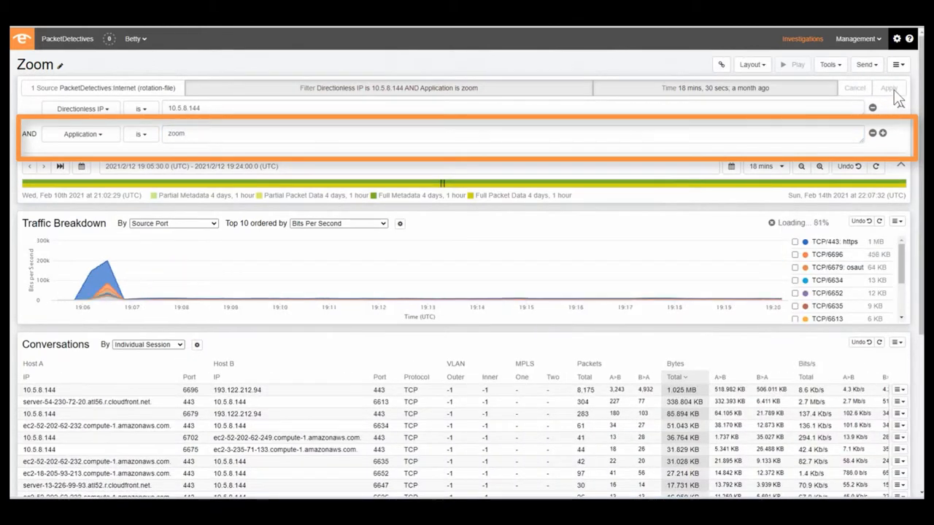
Look through the zoom conversations, add 193.122.212.94 to the Directionless IP filter and apply it.
{"action": "scroll", "coordinate": [916, 193], "scroll_direction": "down", "scroll_amount": 2}
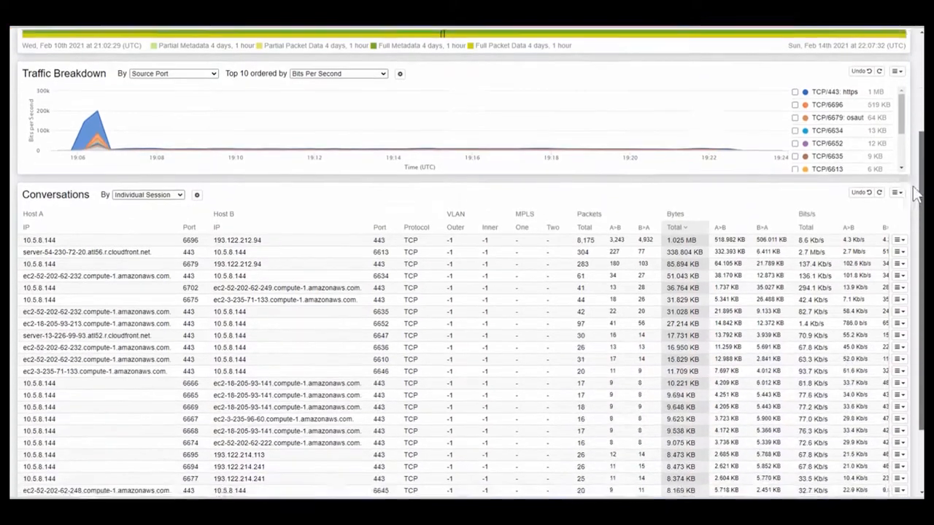
{"action": "left_click_drag", "start_coordinate": [916, 194], "coordinate": [916, 206]}
{"action": "left_click", "coordinate": [910, 63]}
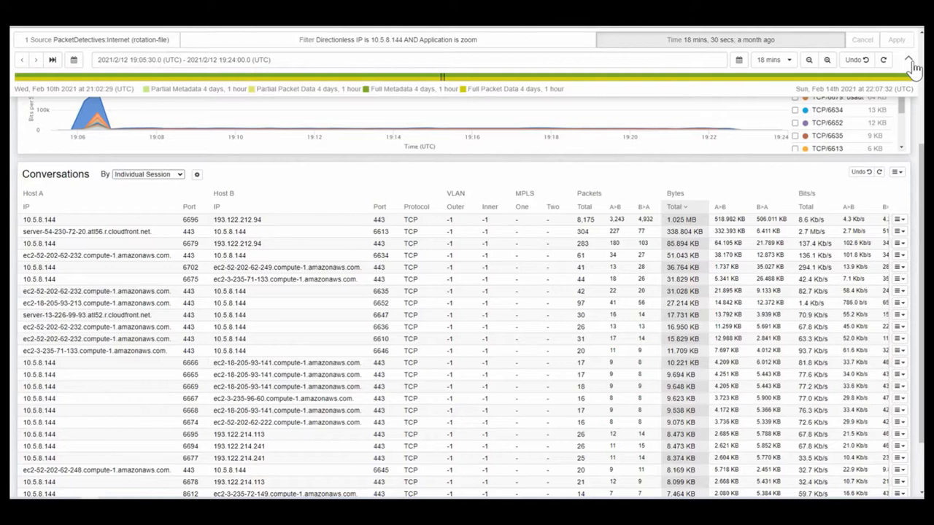
{"action": "left_click", "coordinate": [560, 46]}
{"action": "left_click", "coordinate": [436, 66]}
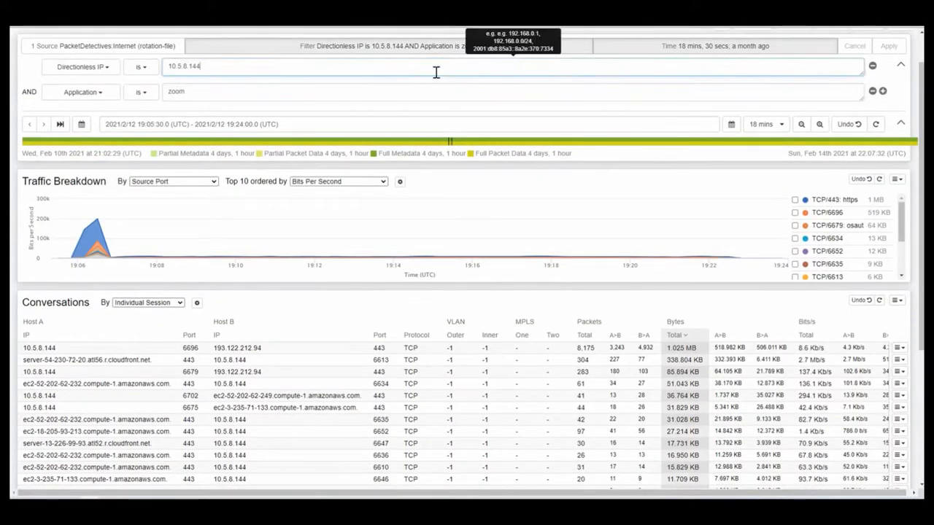
{"action": "type", "text": ", 193.122.212."}
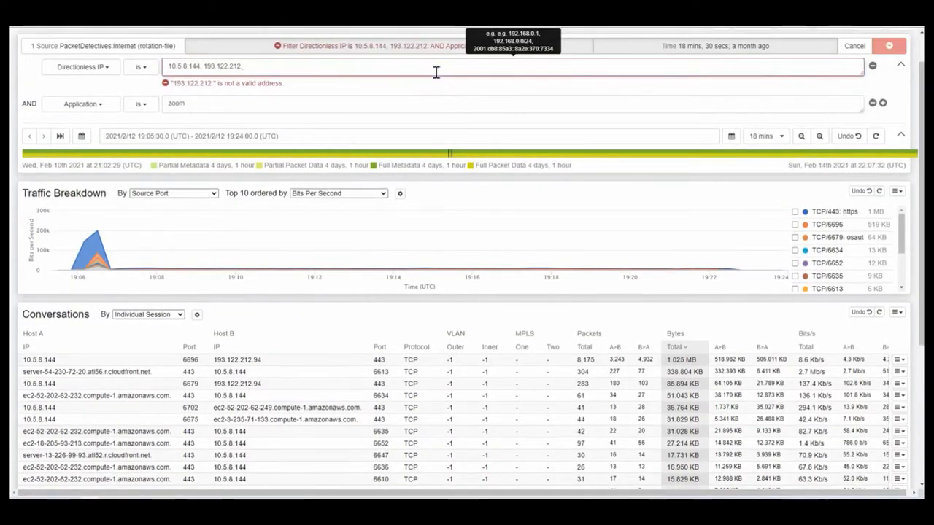
{"action": "type", "text": "94"}
{"action": "left_click", "coordinate": [890, 46]}
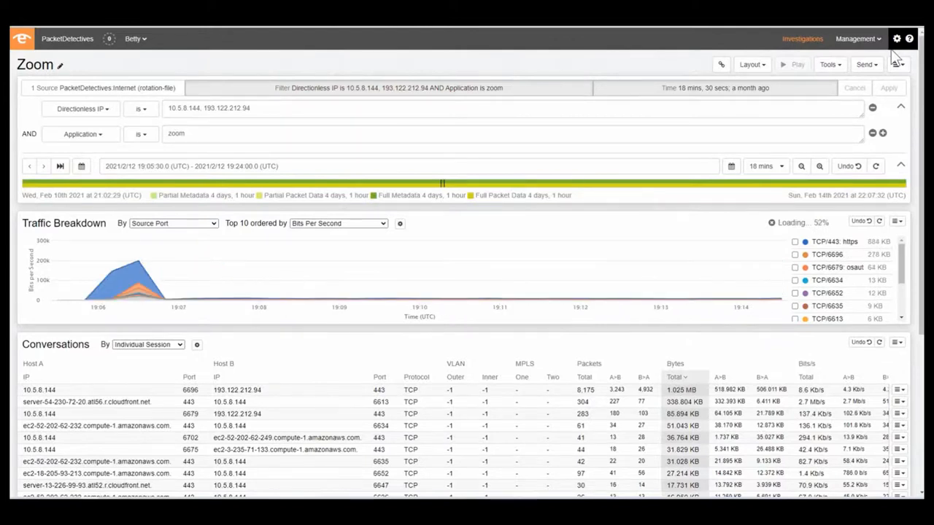
Send the filtered zoom traffic to the hosted Wireshark and upload a zipped Wireshark profile.
{"action": "left_click", "coordinate": [876, 66]}
{"action": "left_click", "coordinate": [853, 108]}
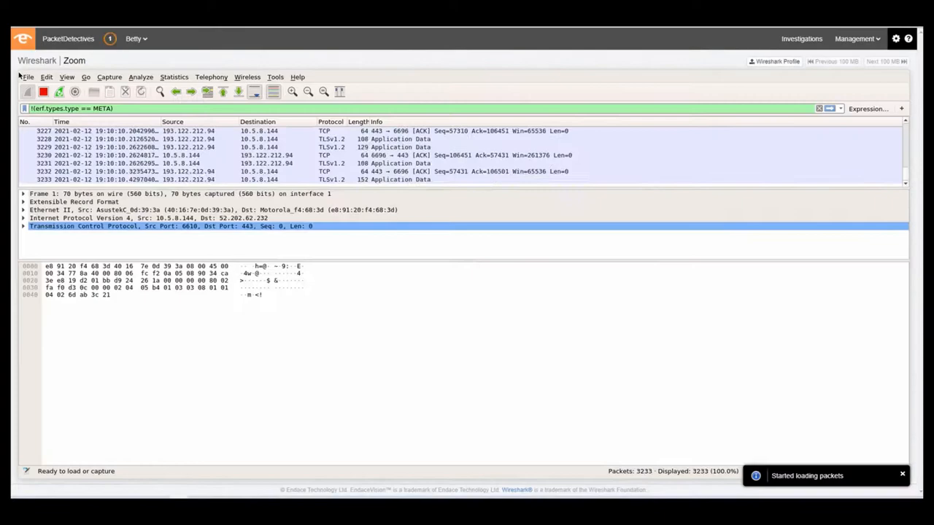
{"action": "left_click", "coordinate": [773, 62]}
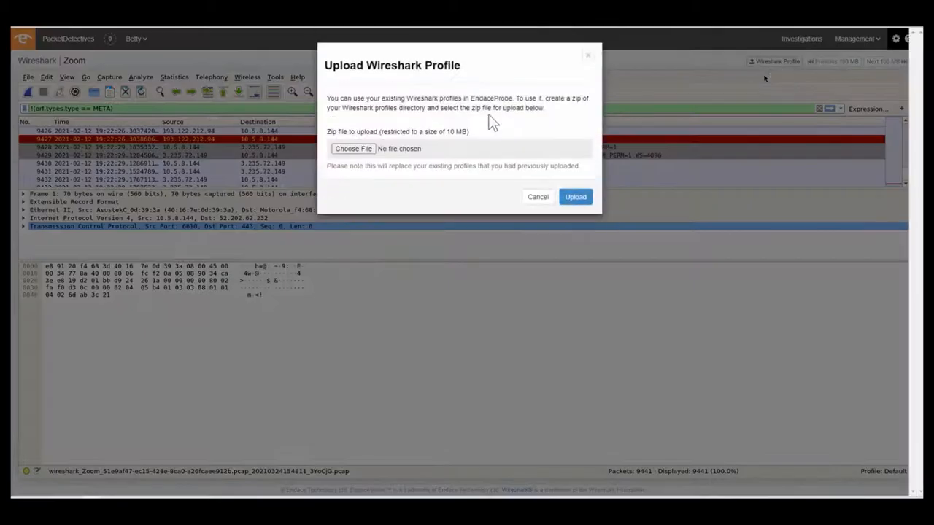
{"action": "left_click", "coordinate": [365, 150]}
{"action": "double_click", "coordinate": [131, 65]}
{"action": "left_click", "coordinate": [576, 197]}
{"action": "left_click", "coordinate": [576, 198]}
Filter the capture to Client Hello packets and enlarge the packet list and SvrName column so full server names fit.
{"action": "left_click", "coordinate": [225, 92]}
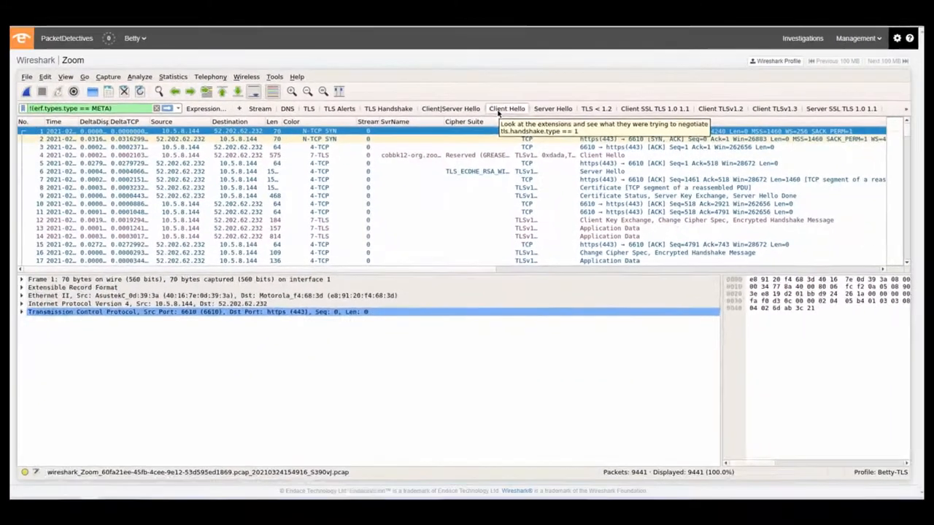
{"action": "left_click", "coordinate": [420, 198]}
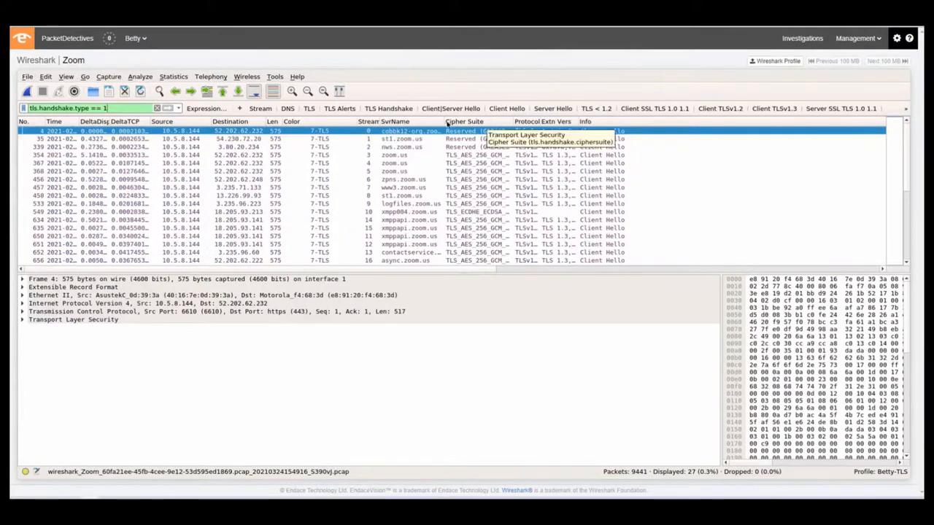
{"action": "left_click_drag", "start_coordinate": [443, 121], "coordinate": [492, 121]}
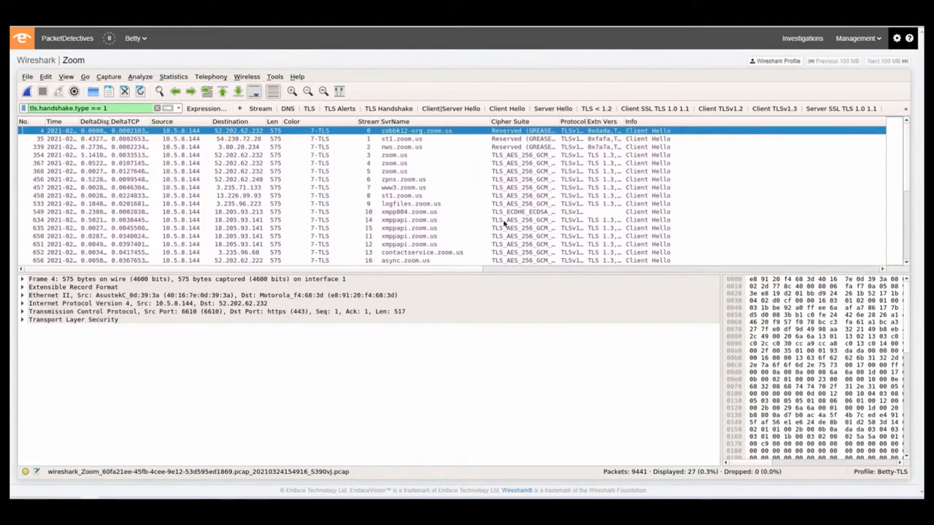
{"action": "left_click_drag", "start_coordinate": [528, 274], "coordinate": [535, 387]}
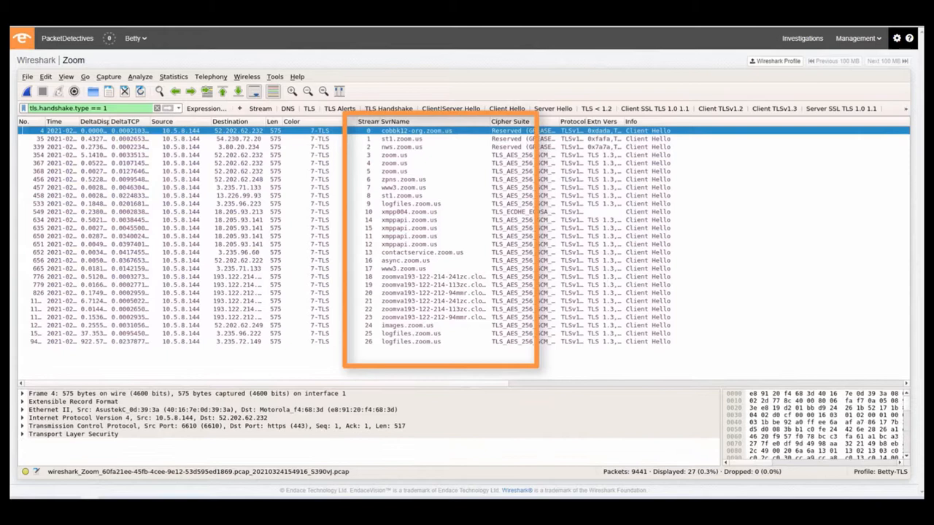
{"action": "double_click", "coordinate": [490, 122]}
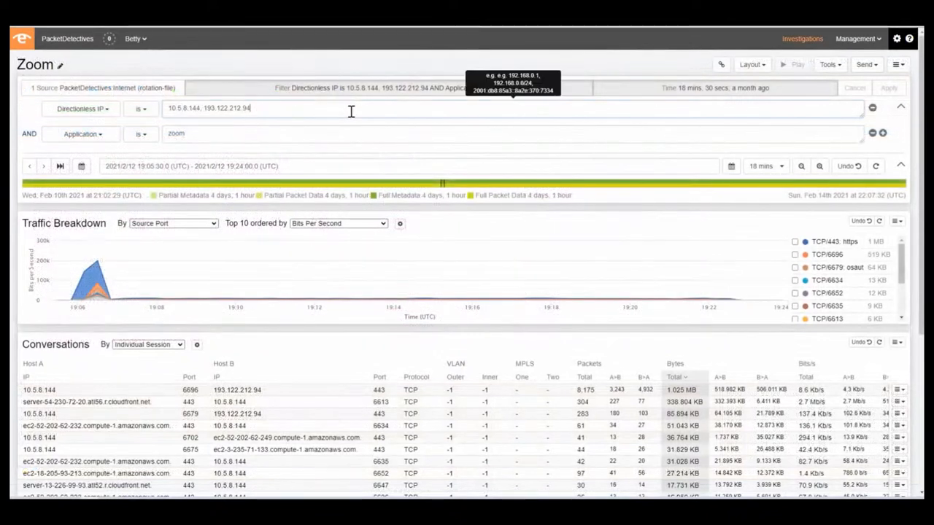
Return to the Zoom investigation and remove 193.122.212.94 from the Directionless IP filter.
{"action": "left_click", "coordinate": [350, 109]}
{"action": "left_click_drag", "start_coordinate": [204, 108], "coordinate": [259, 110]}
{"action": "key", "text": "BackSpace"}
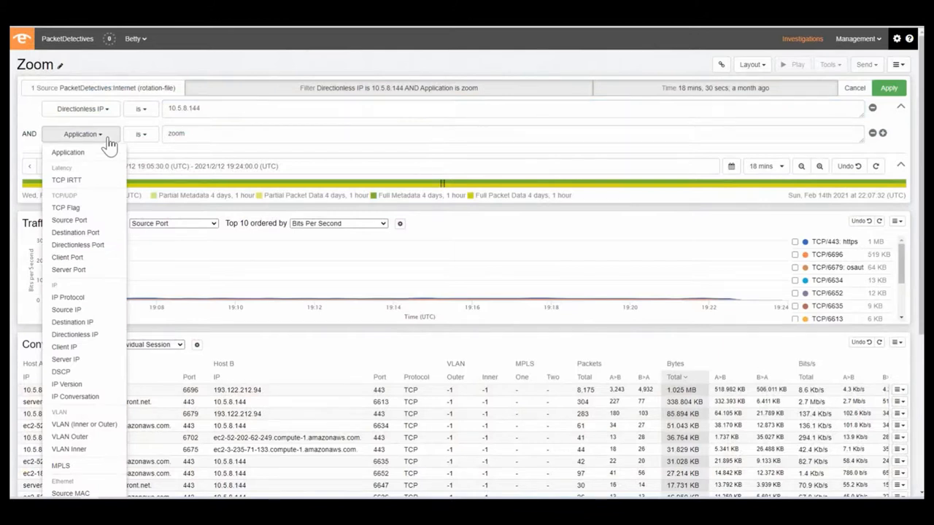
Change the Application filter to Directionless Port is udp 8801 and apply the filters.
{"action": "left_click", "coordinate": [95, 245]}
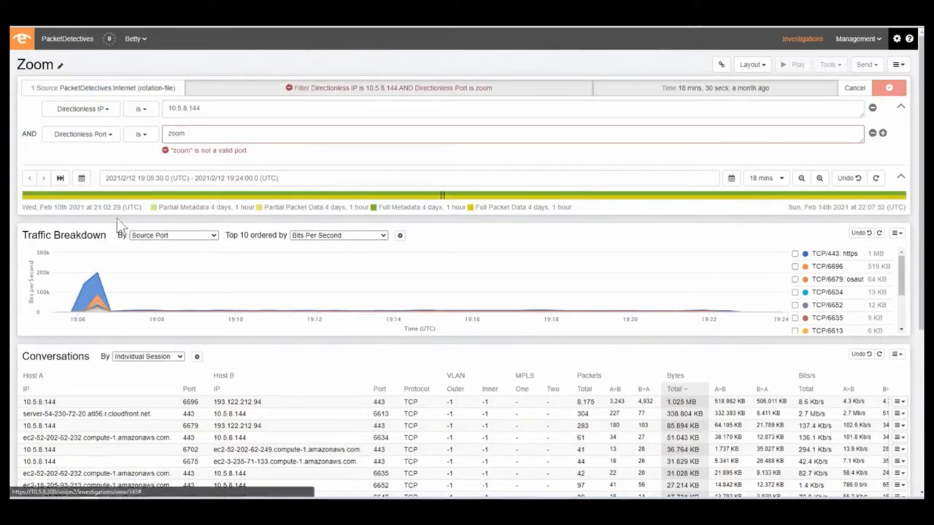
{"action": "double_click", "coordinate": [196, 139]}
{"action": "type", "text": "8801"}
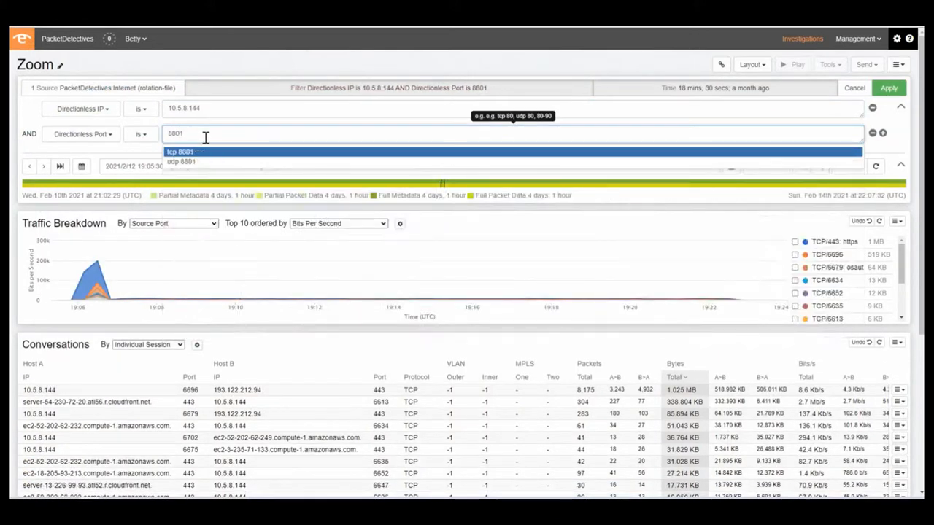
{"action": "left_click", "coordinate": [211, 161]}
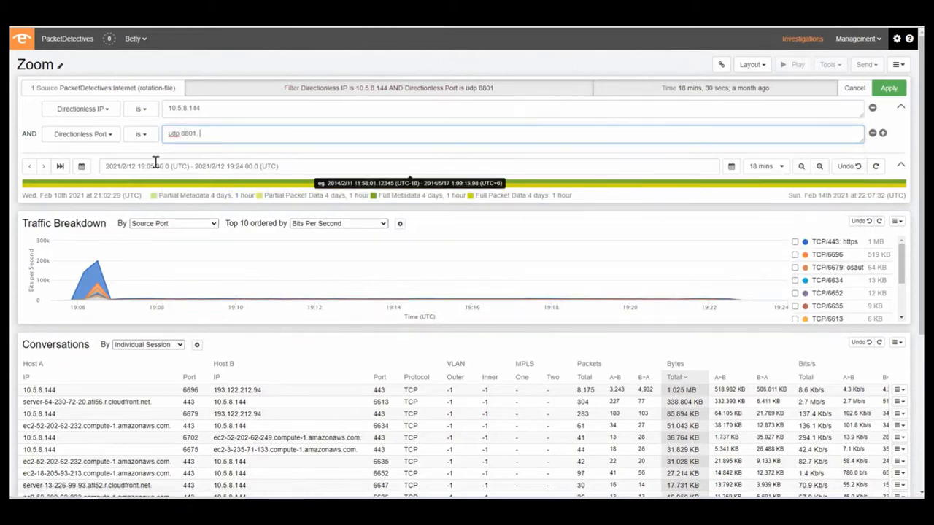
{"action": "left_click", "coordinate": [889, 88]}
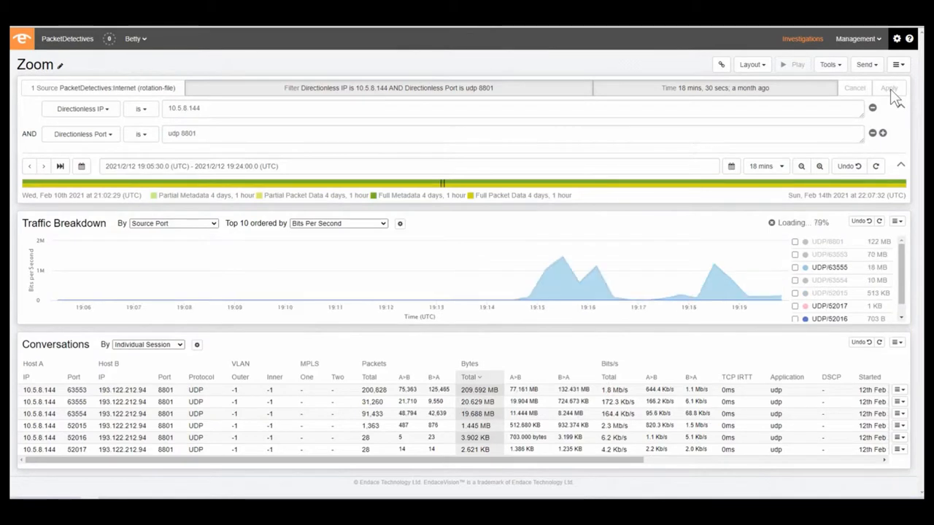
Open the udp 8801 traffic in Wireshark and follow the UDP stream of a packet from 193.122.212.94 to 10.5.8.144.
{"action": "left_click", "coordinate": [866, 64]}
{"action": "left_click", "coordinate": [836, 106]}
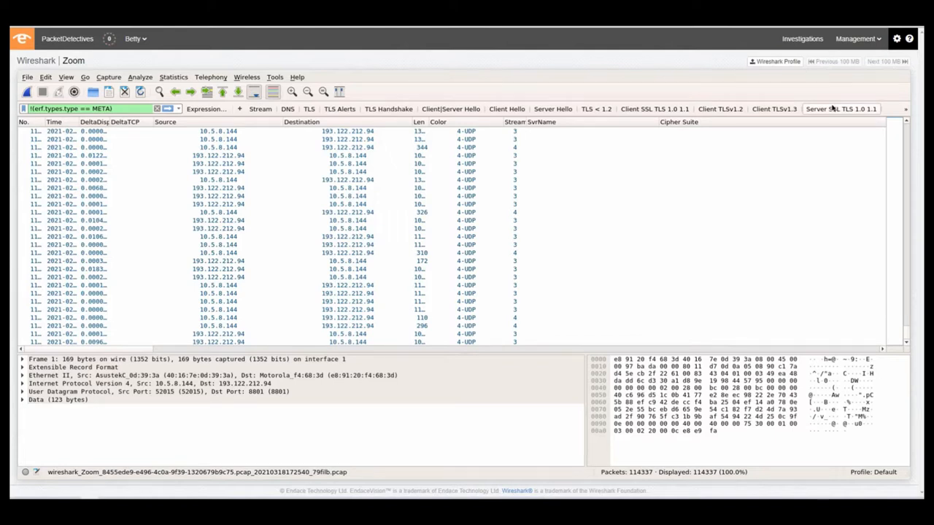
{"action": "right_click", "coordinate": [432, 154]}
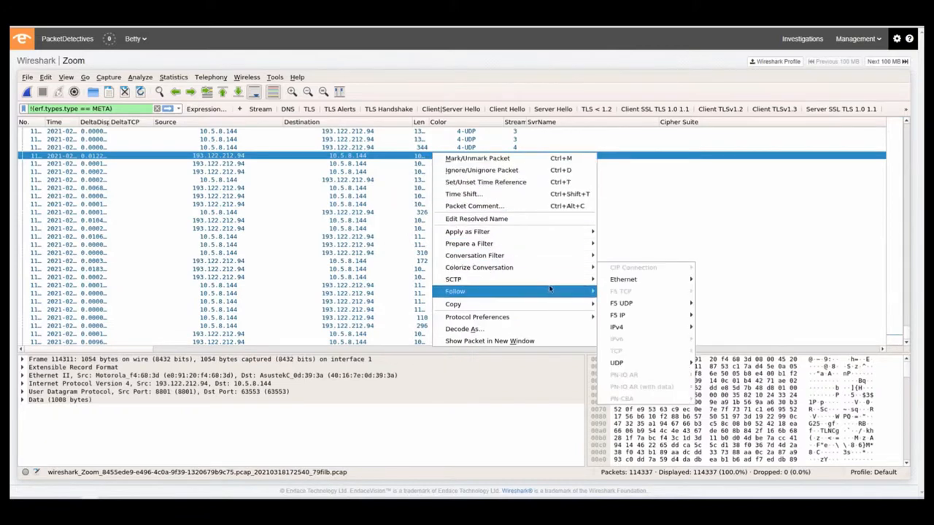
{"action": "mouse_move", "coordinate": [562, 292]}
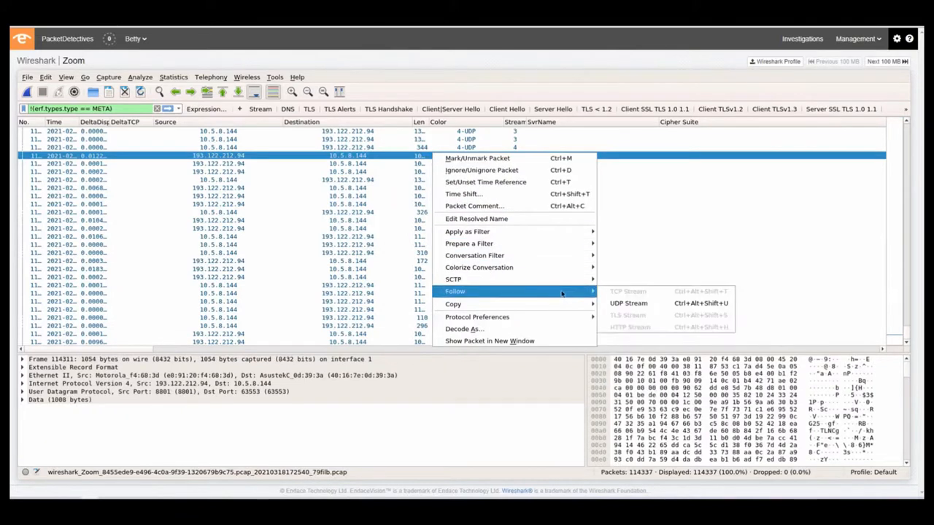
{"action": "left_click", "coordinate": [634, 304]}
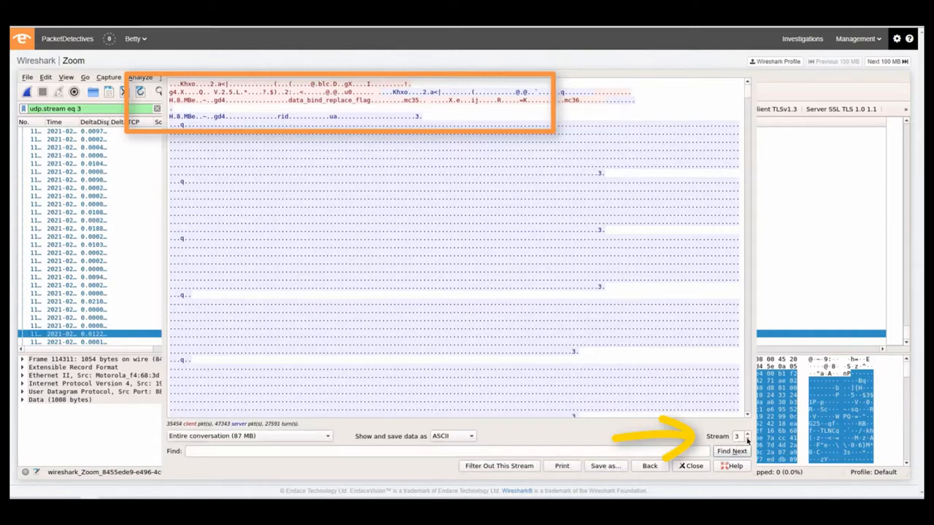
Step back from UDP stream 3 through streams 2 and 1 to compare the opening contents of each conversation.
{"action": "left_click", "coordinate": [748, 440]}
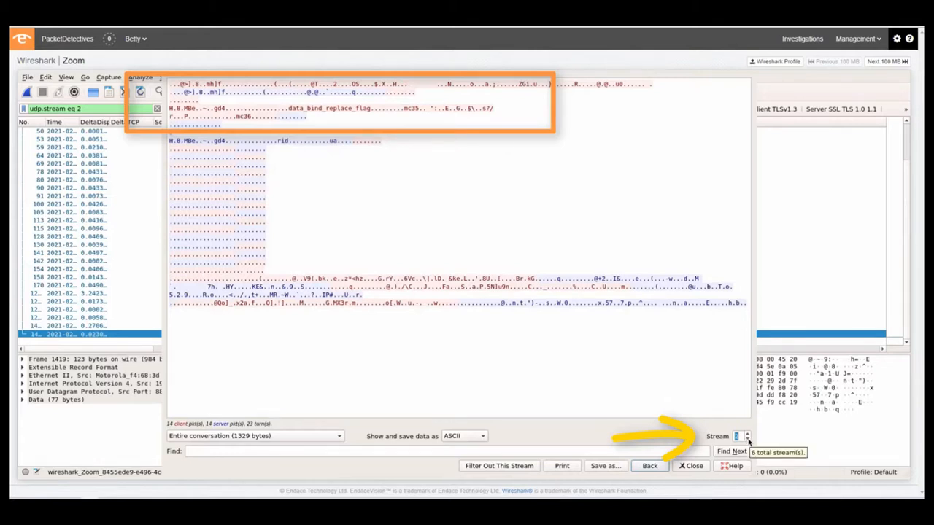
{"action": "left_click", "coordinate": [747, 440]}
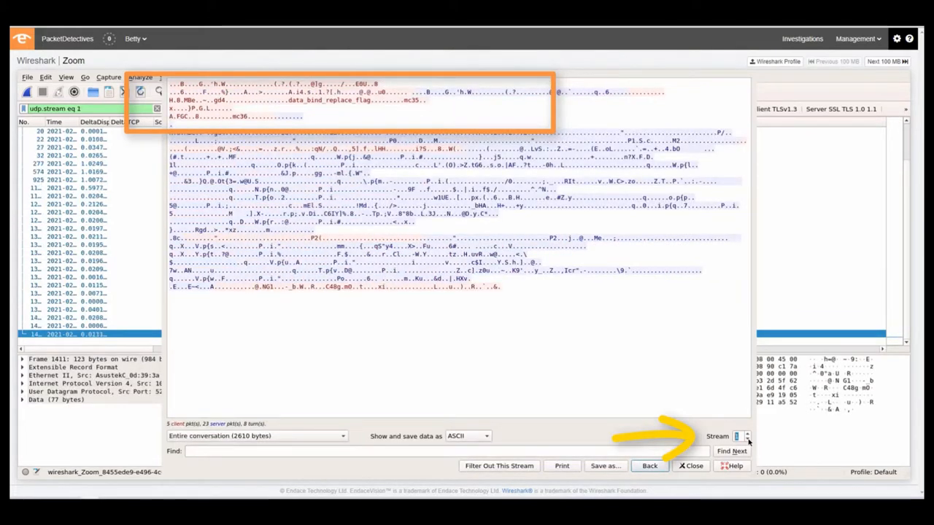
{"action": "left_click", "coordinate": [747, 440]}
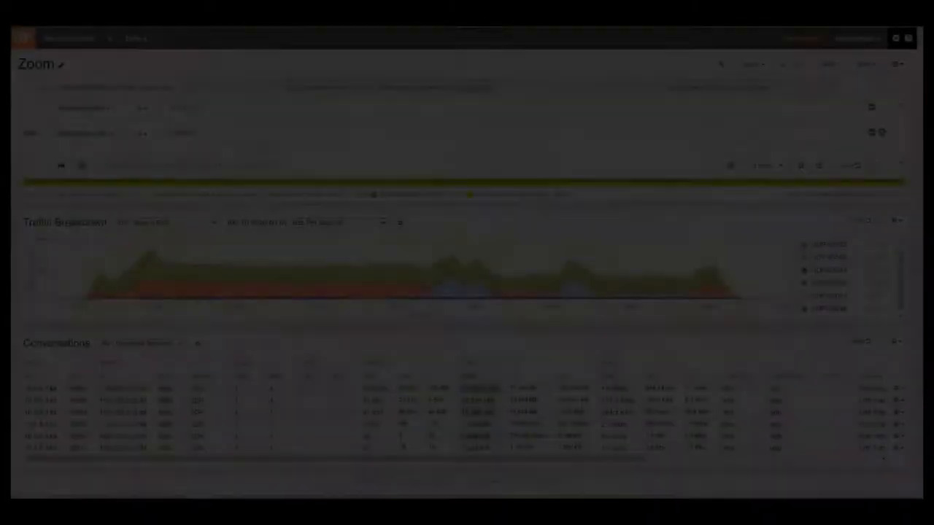
Change the Directionless Port filter to Application is zoom, apply the filters, and open the resulting traffic in Wireshark.
{"action": "type", "text": "zoom"}
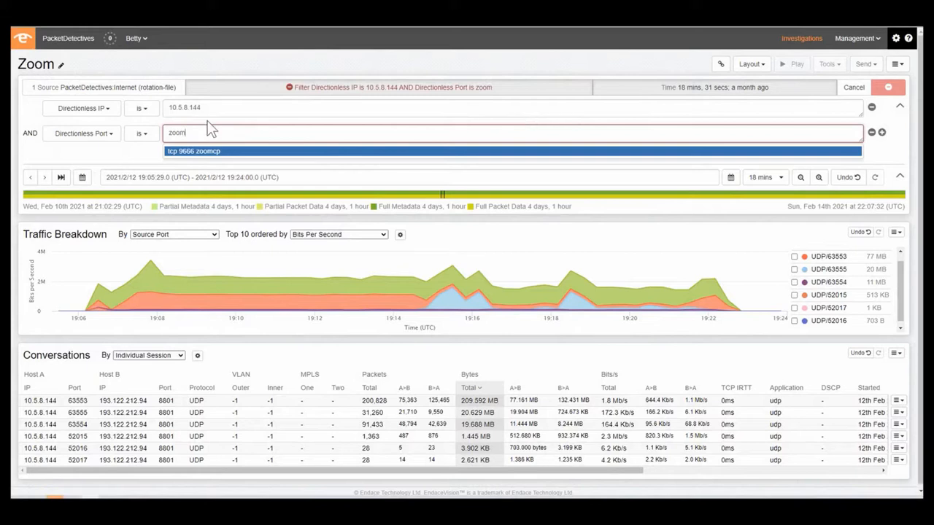
{"action": "left_click", "coordinate": [83, 134]}
{"action": "left_click", "coordinate": [80, 154]}
{"action": "left_click", "coordinate": [888, 88]}
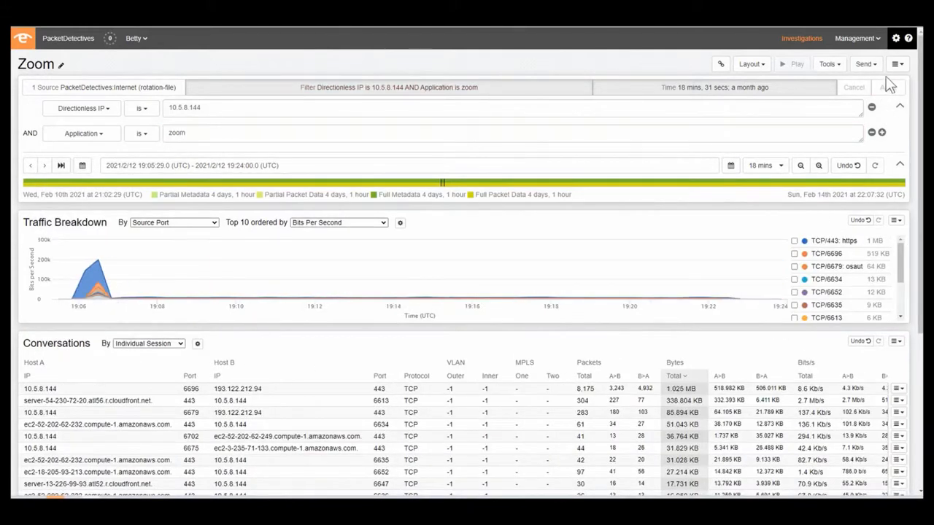
{"action": "left_click", "coordinate": [867, 64]}
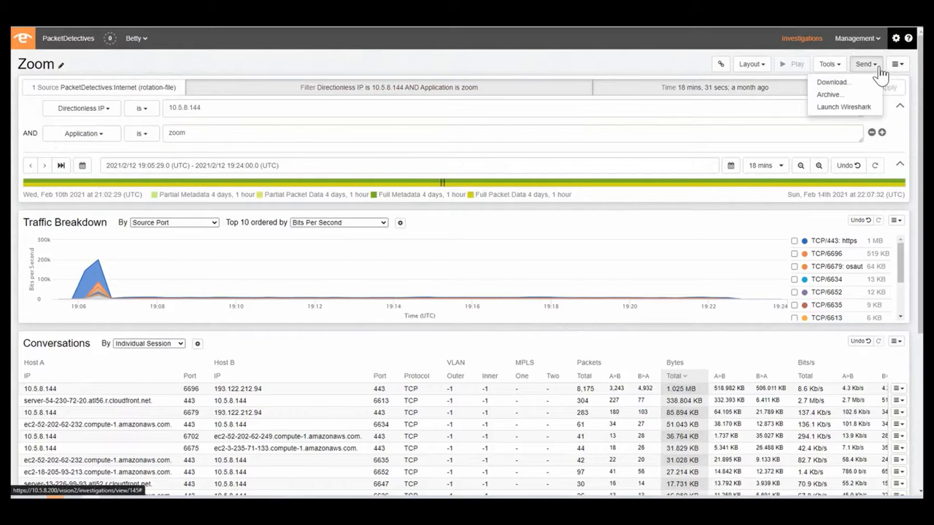
{"action": "left_click", "coordinate": [865, 108]}
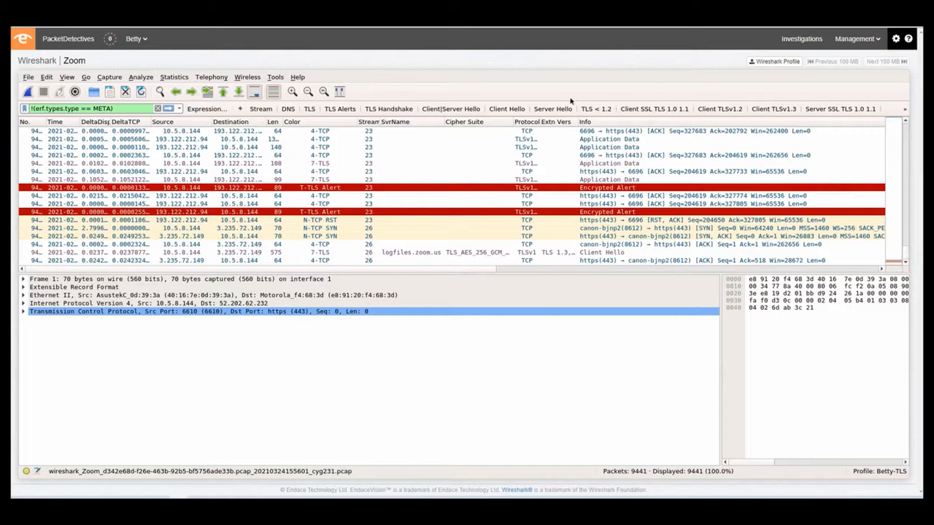
Filter the capture to Server Hello packets and fit the column widths and packet list so cipher suites and TLS versions show fully.
{"action": "left_click", "coordinate": [540, 114]}
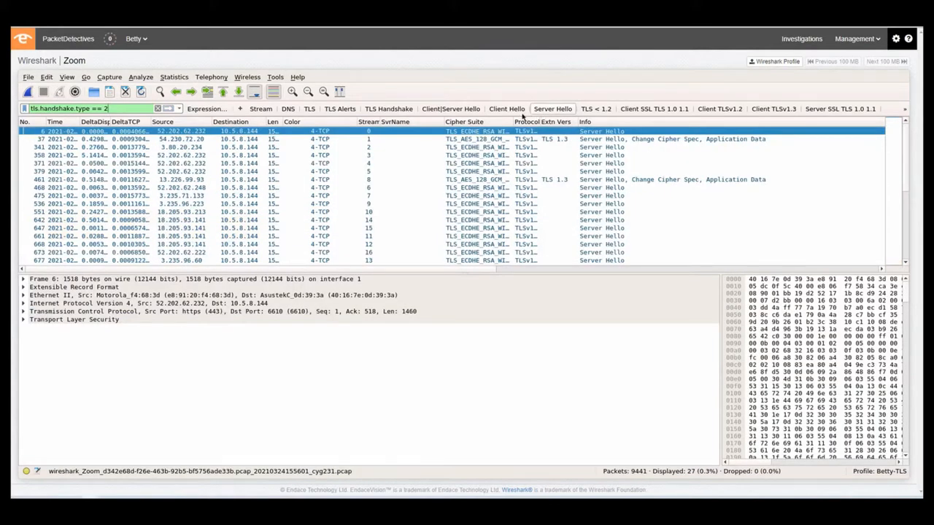
{"action": "left_click", "coordinate": [340, 91]}
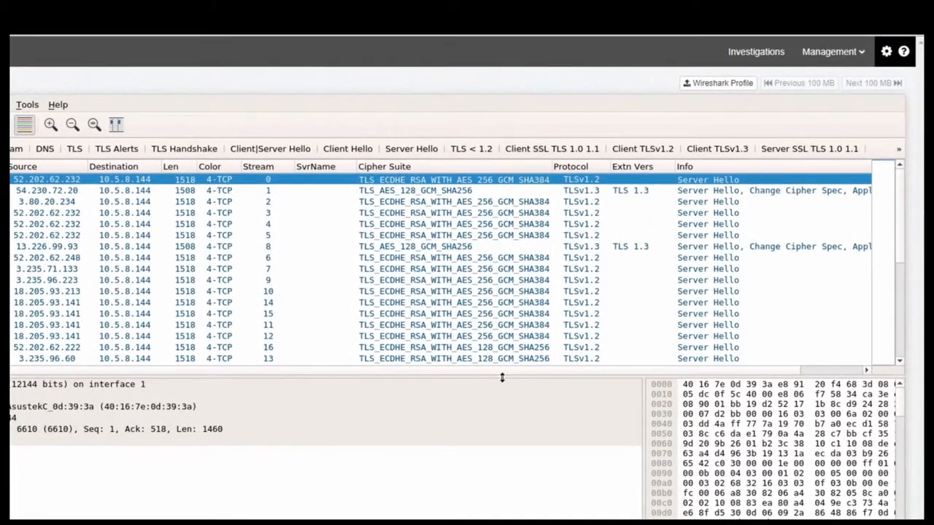
{"action": "left_click_drag", "start_coordinate": [503, 376], "coordinate": [521, 521]}
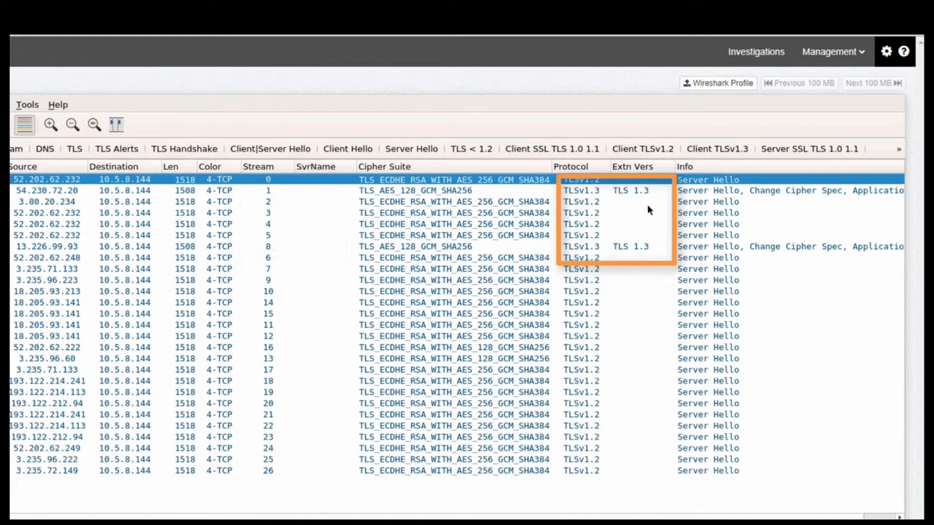
Examine the TLS 1.3 Server Hello packets from 54.230.72.20 and 13.226.99.93, comparing their protocol and extension versions.
{"action": "left_click", "coordinate": [659, 193]}
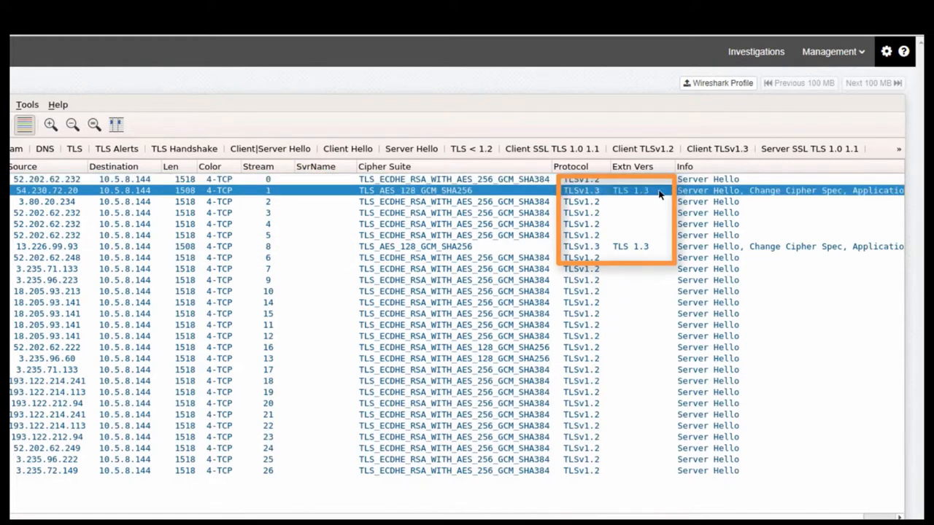
{"action": "left_click", "coordinate": [663, 249]}
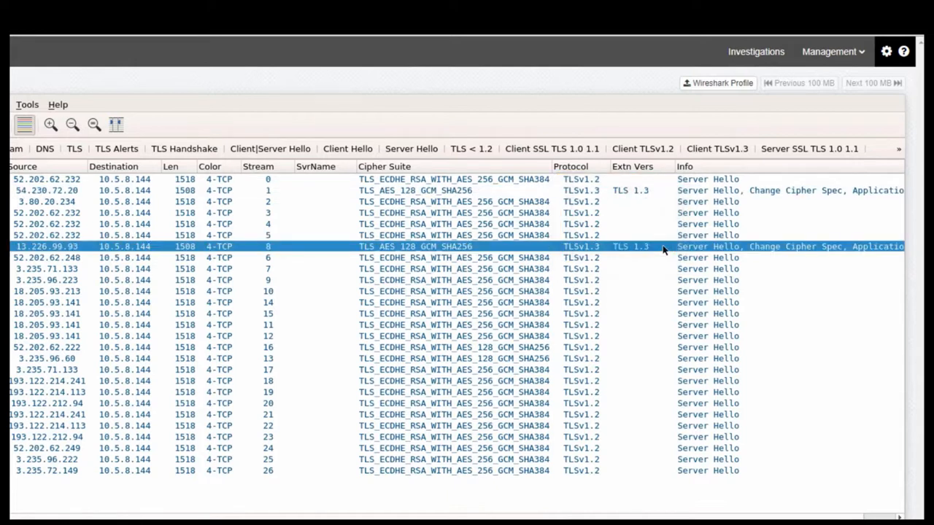